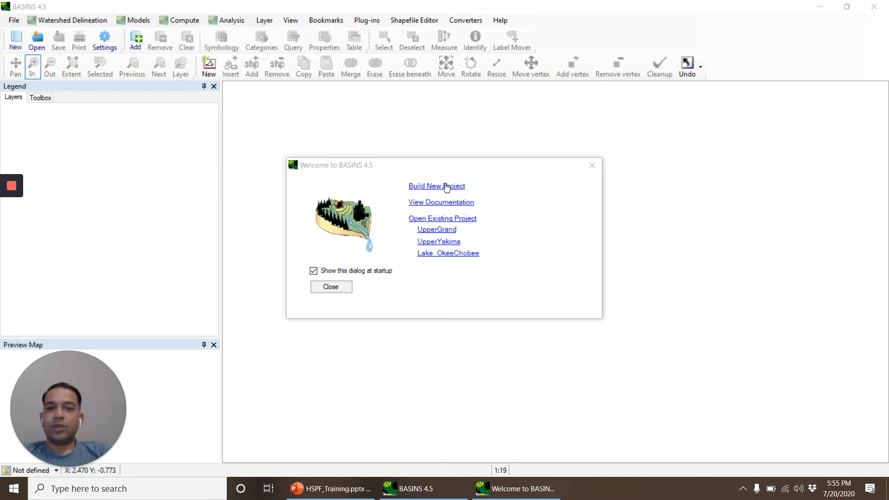
Start a new project and build it from the Salinas cataloging unit (18060005) on the central California coast
left_click(446, 186)
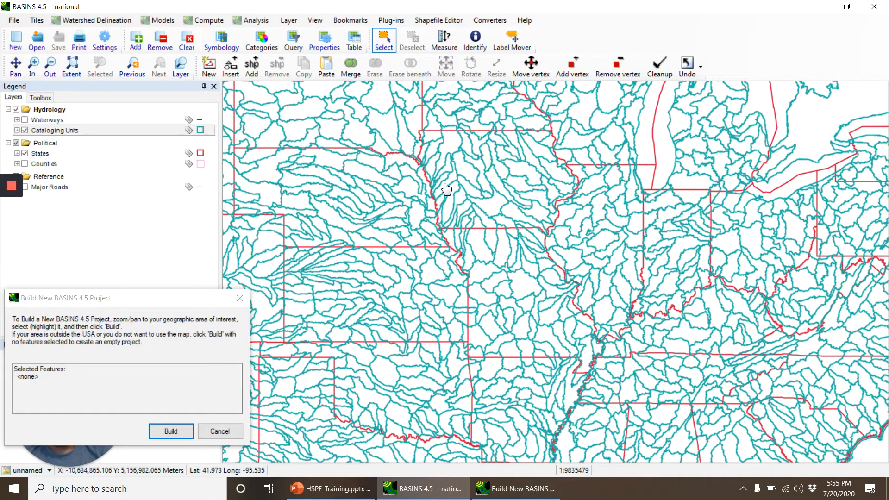
left_click(49, 66)
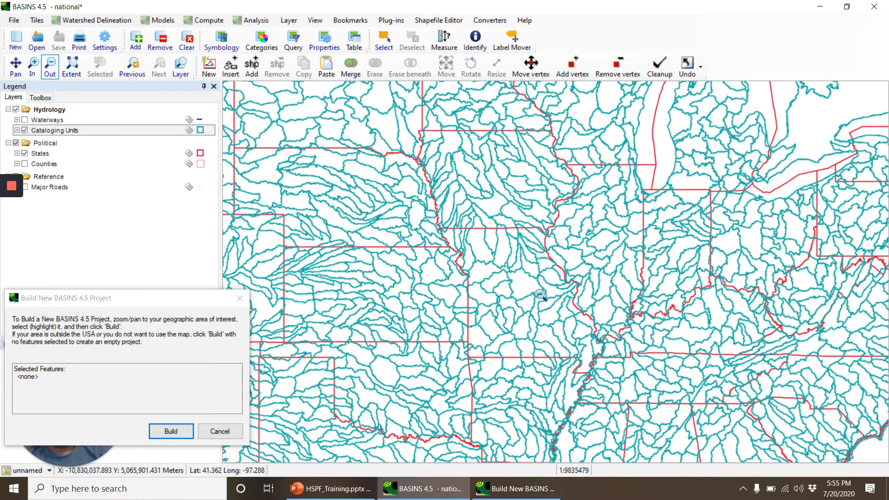
left_click(540, 295)
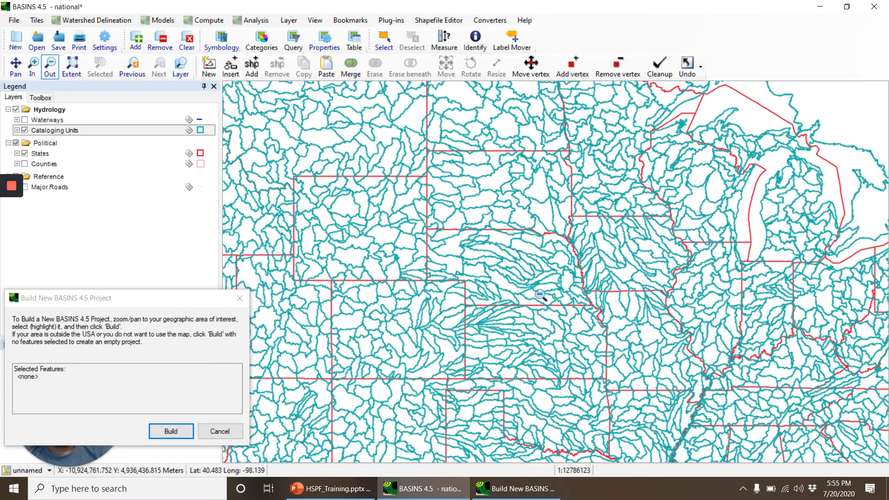
scroll(540, 294, "down", 2)
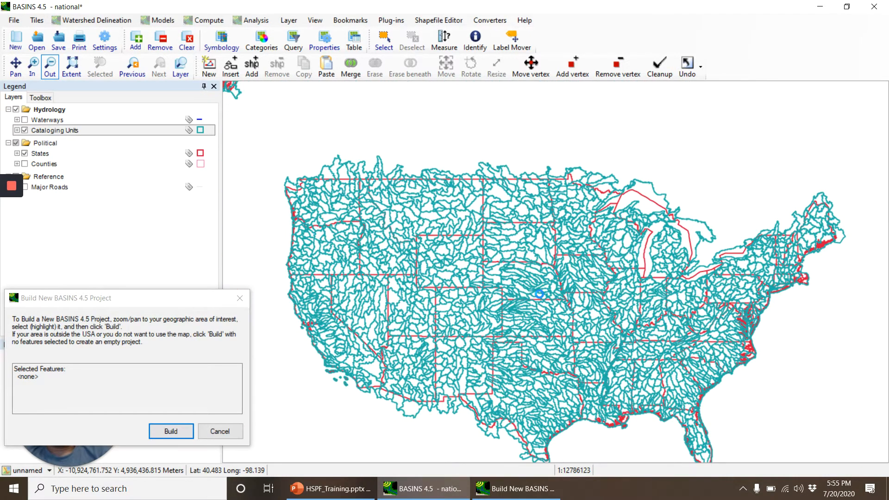
left_click(29, 66)
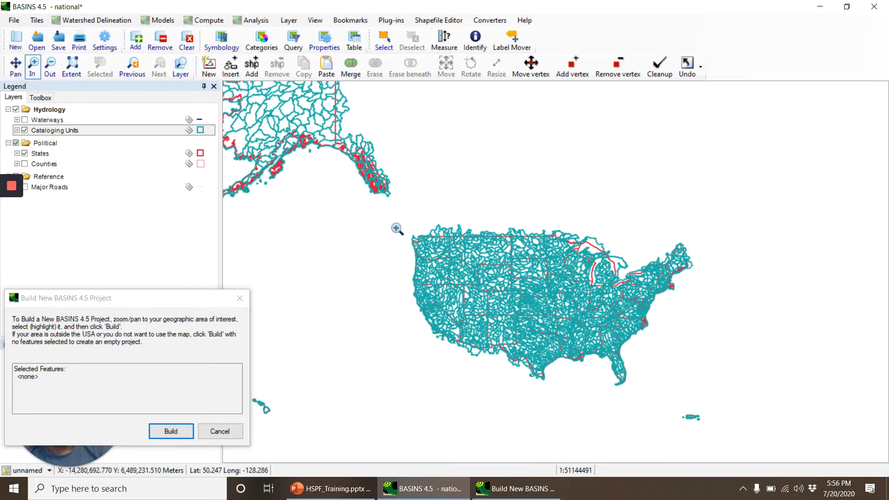
left_click_drag(396, 228, 698, 390)
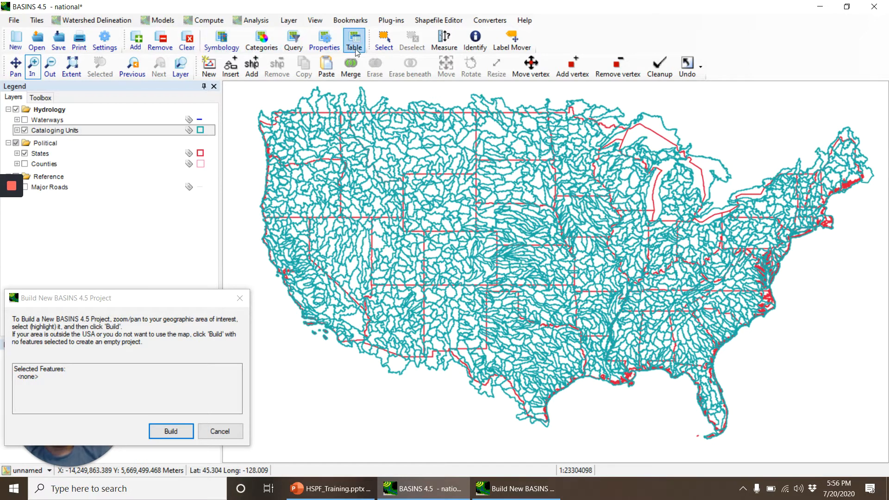
left_click(385, 48)
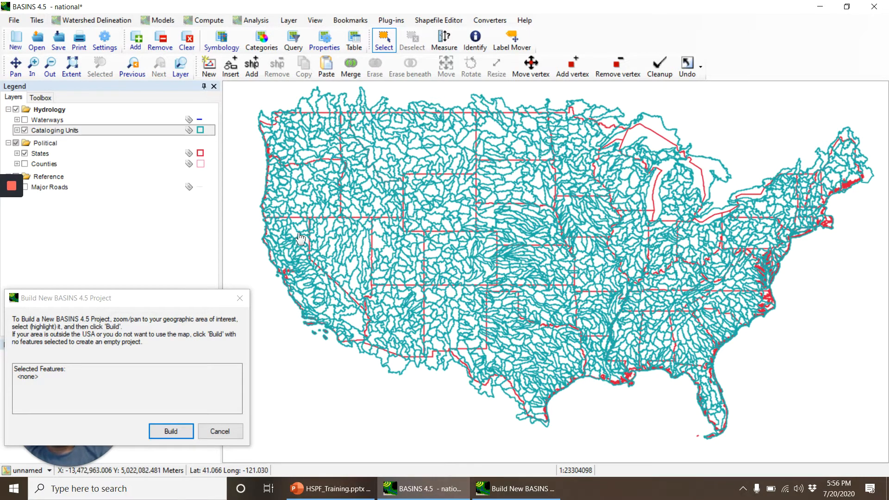
left_click(298, 302)
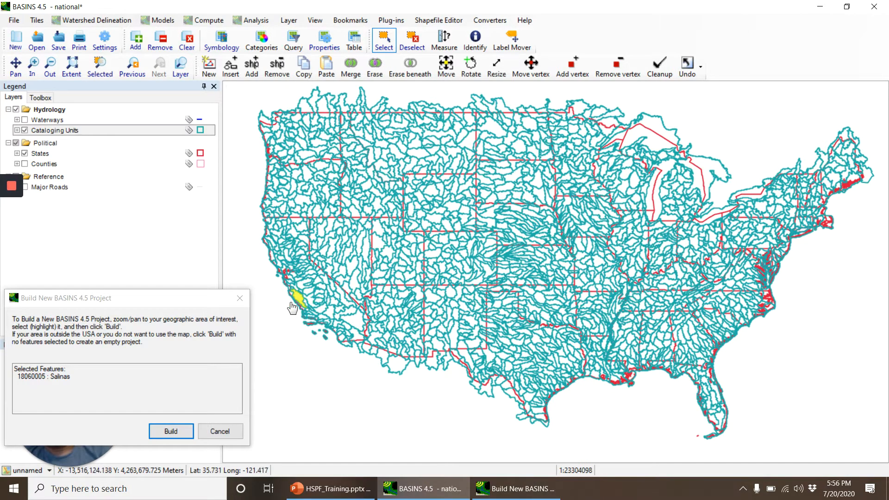
left_click(171, 431)
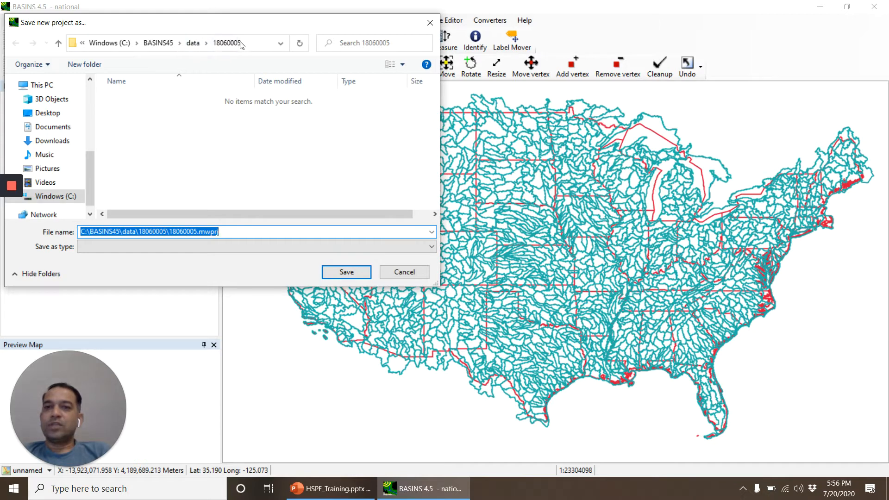
Save the new project as Salinas.mwprj in the 18060005 data folder
left_click(240, 231)
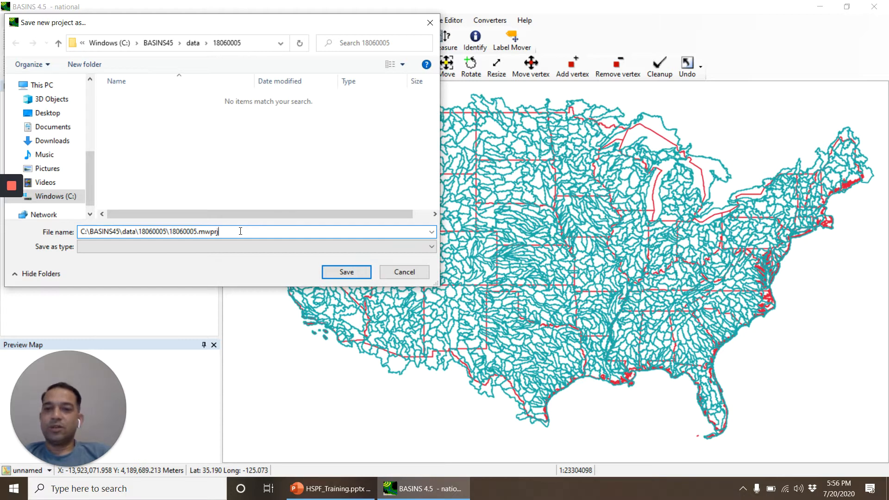
key("Left")
key("Left")
key("Left")
key("BackSpace")
key("BackSpace")
key("BackSpace")
key("BackSpace")
key("BackSpace")
key("BackSpace")
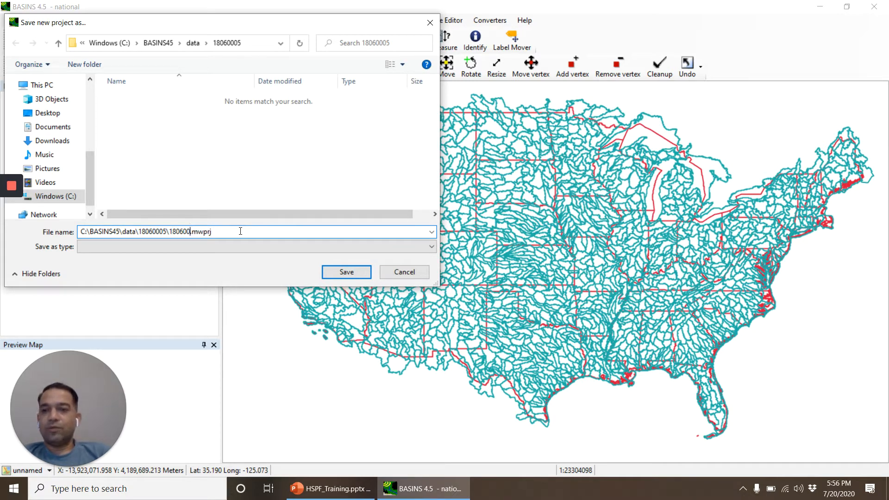
key("BackSpace")
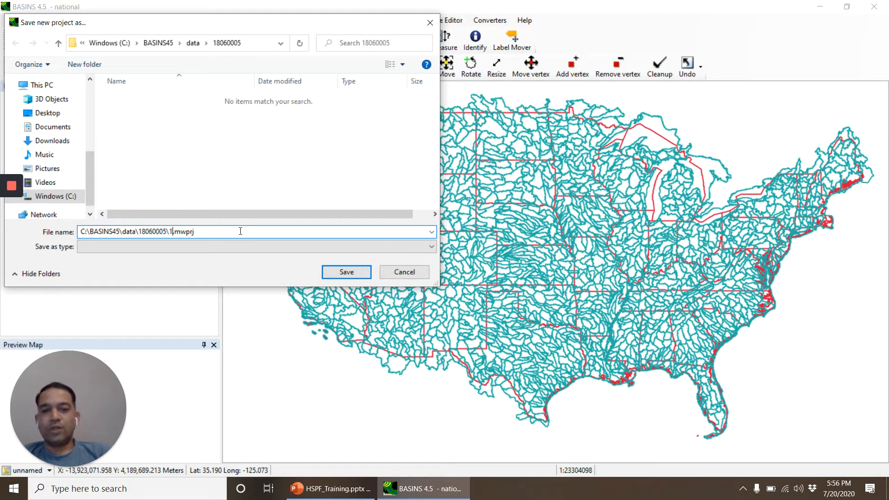
key("BackSpace")
type("Sali")
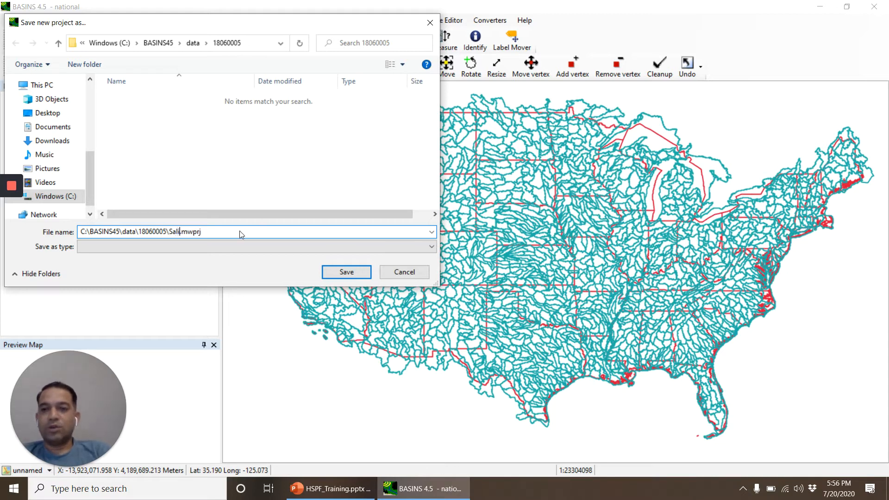
type("nas")
key("Return")
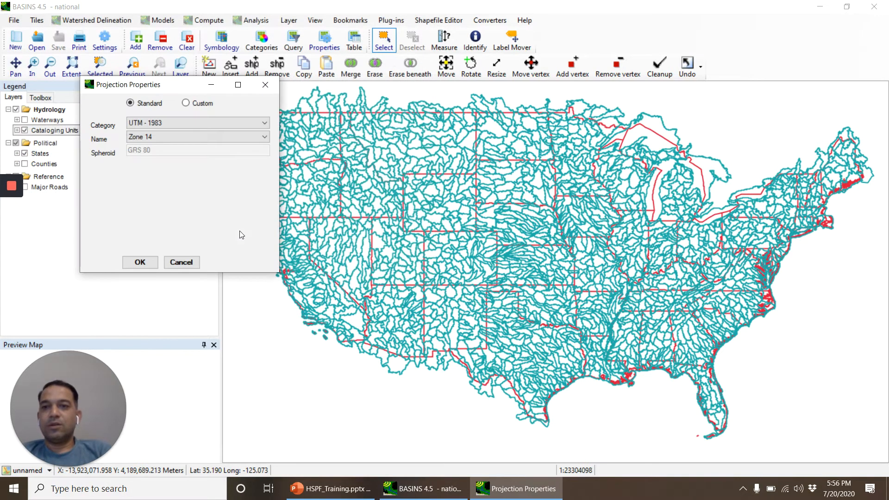
Set the project projection to UTM - 1983, Zone 12, and create the project
left_click(260, 123)
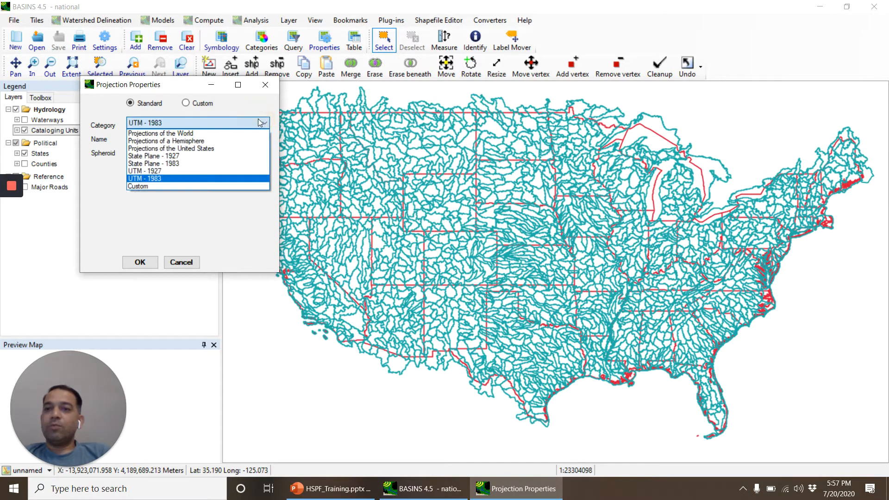
left_click(260, 123)
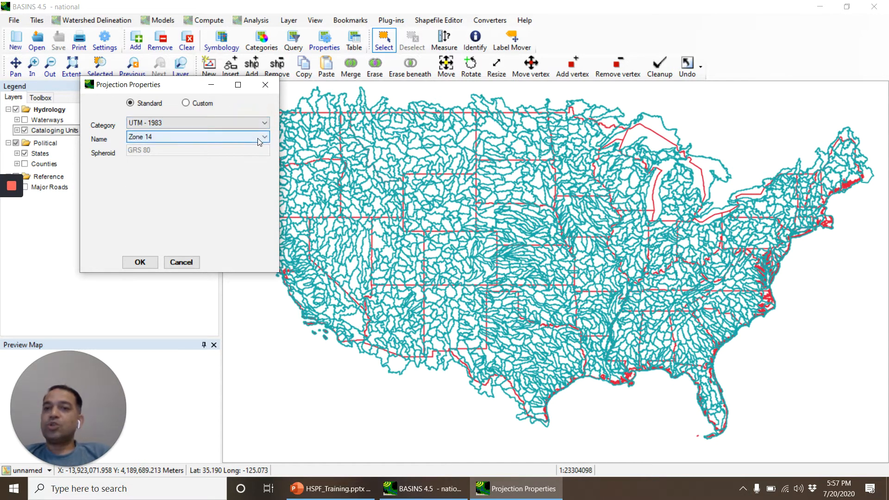
left_click(257, 138)
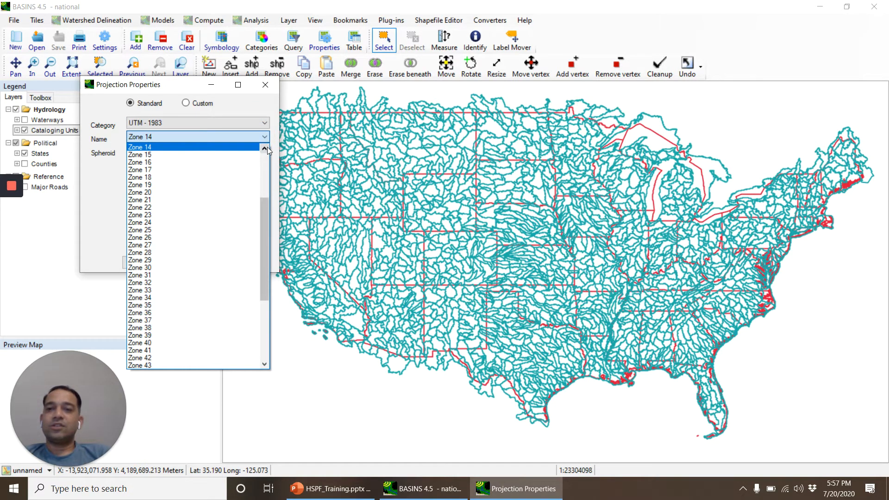
left_click(267, 148)
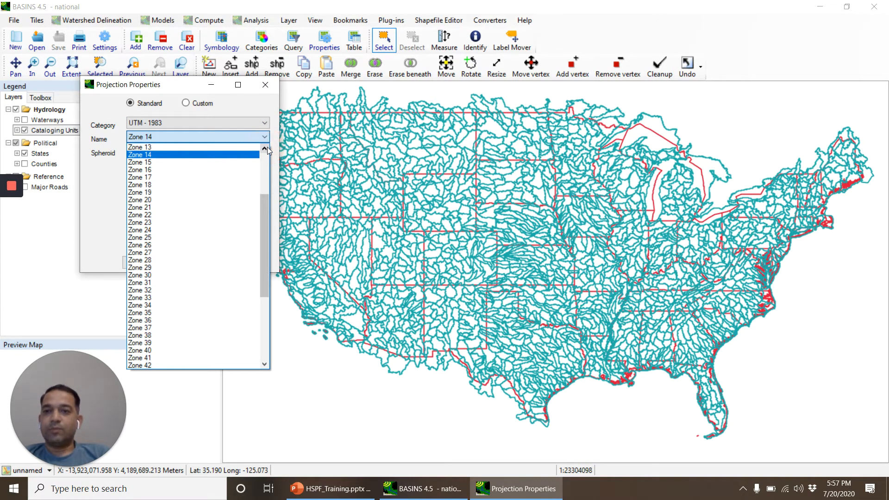
left_click(267, 147)
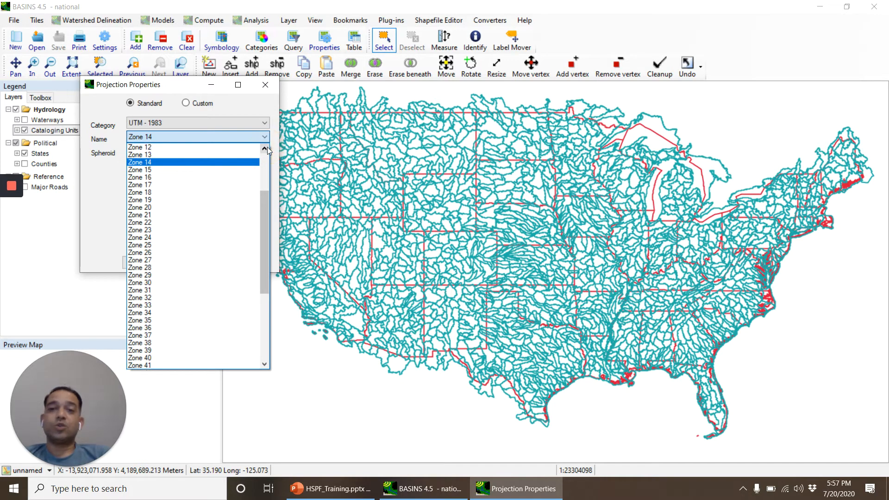
left_click(267, 148)
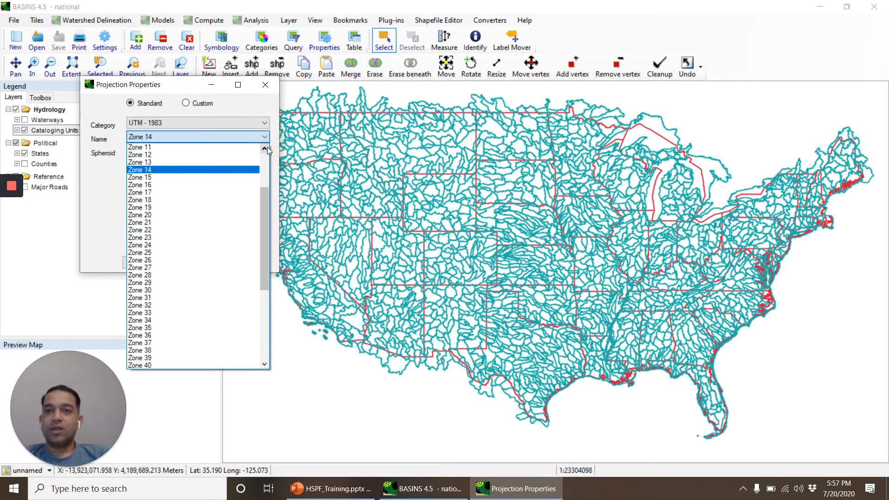
left_click(218, 155)
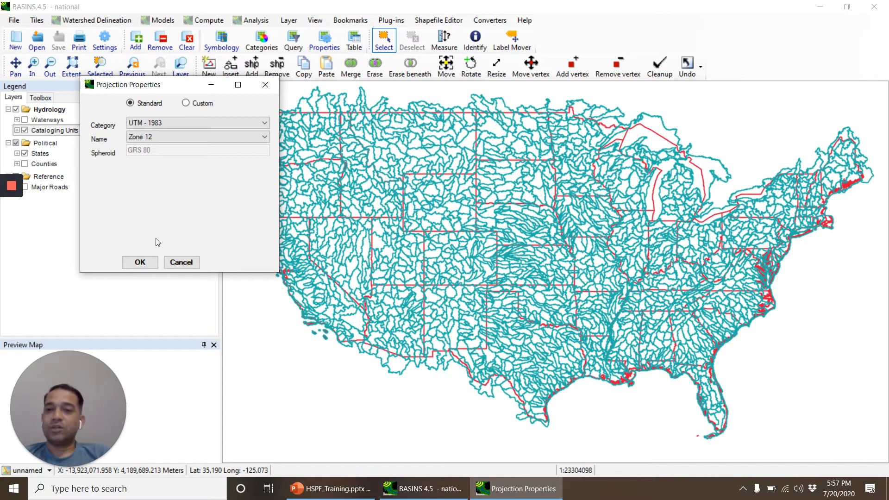
left_click(140, 262)
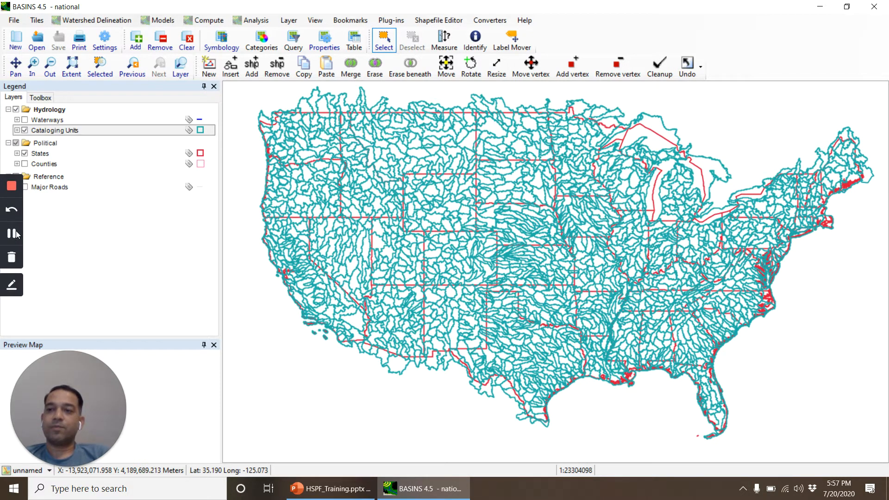
left_click(12, 233)
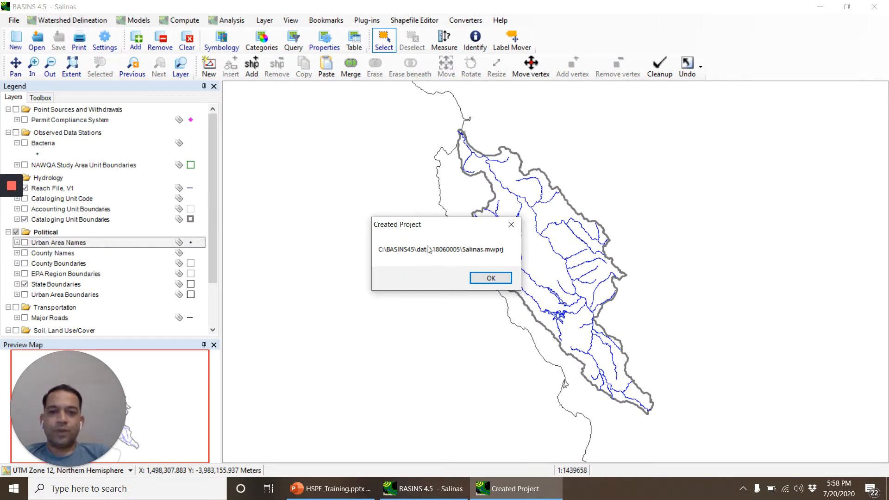
left_click(497, 278)
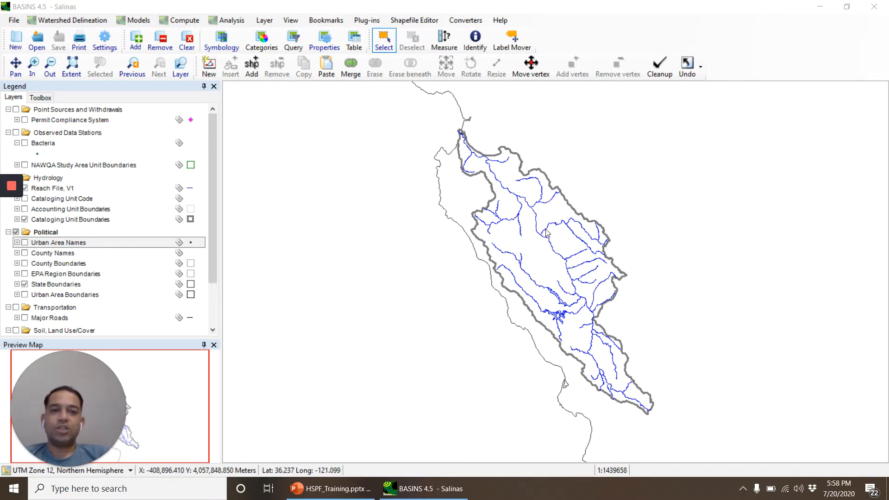
Download the North American Land Data Assimilation System grid for Hydrologic Unit 18060005
left_click(14, 20)
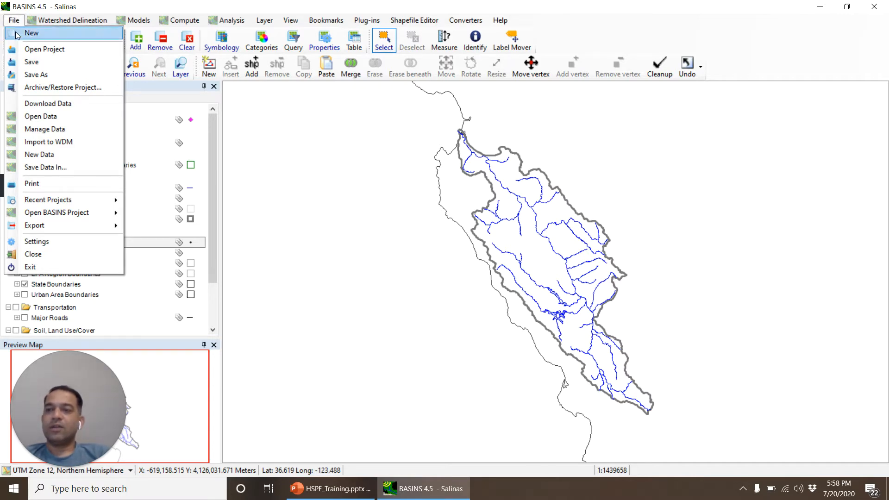
left_click(39, 105)
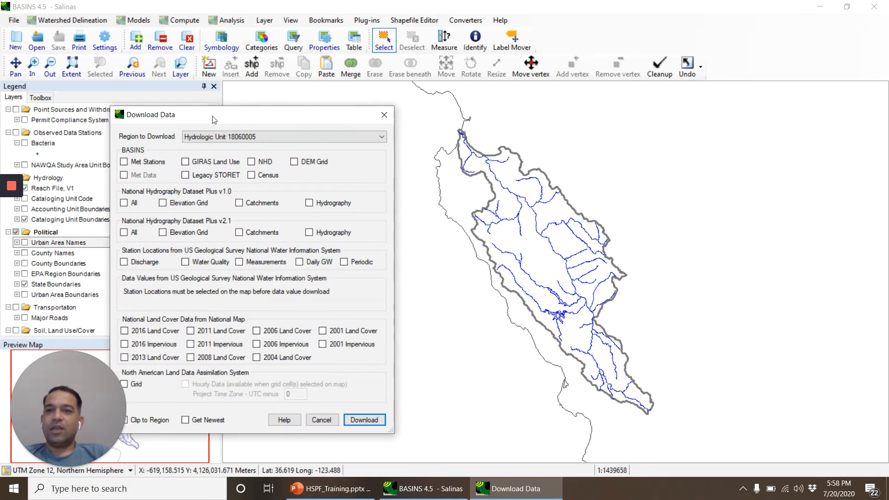
left_click_drag(212, 115, 245, 62)
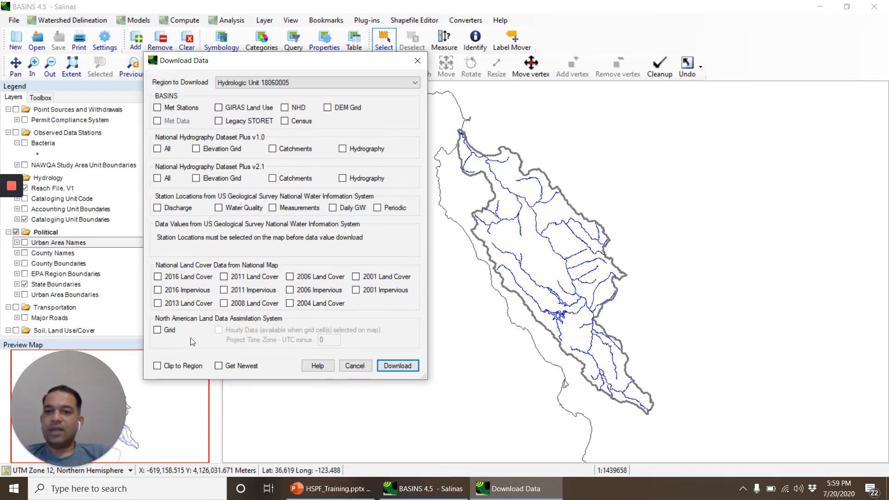
left_click(160, 333)
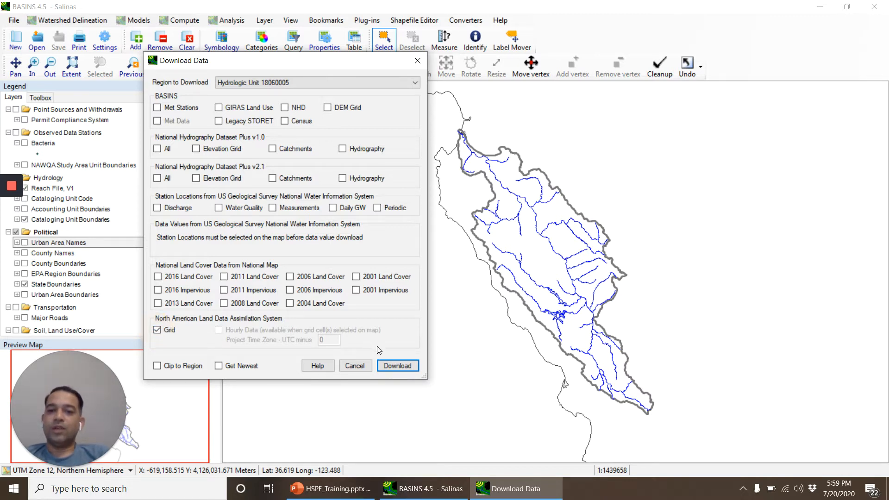
left_click(397, 366)
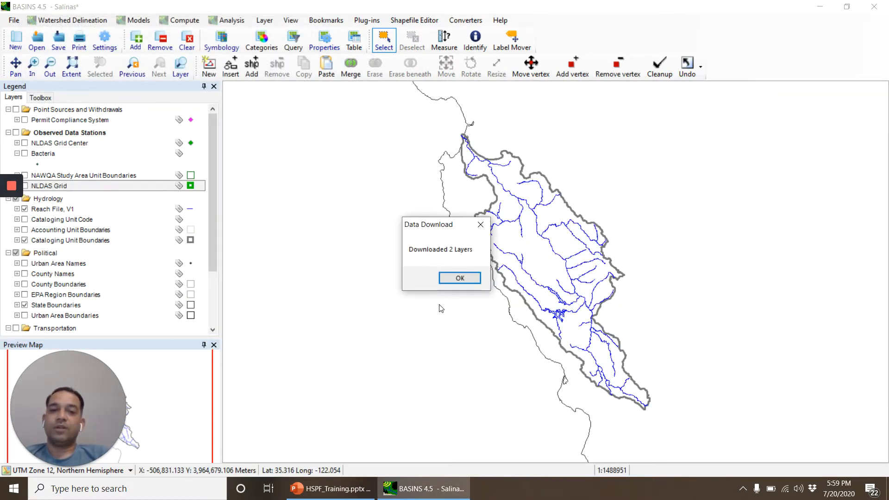
left_click(460, 278)
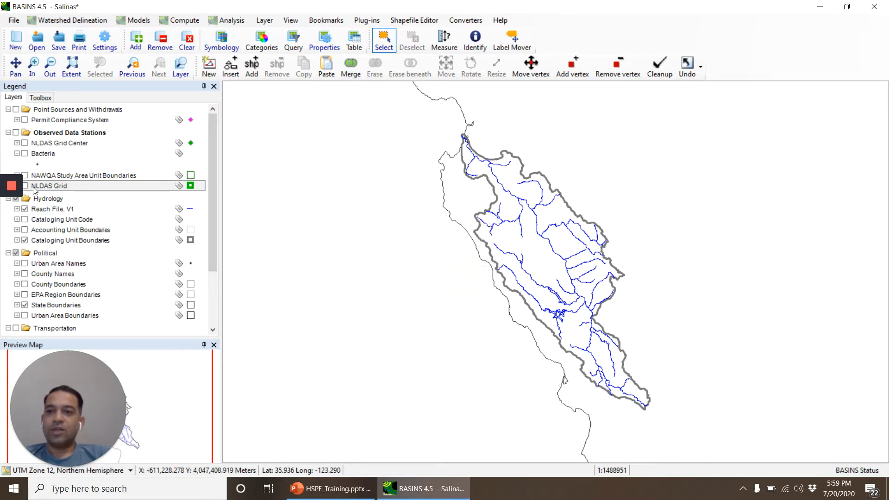
Show the NLDAS Grid layer and select two adjacent grid cells in the western middle part of the watershed
left_click(25, 186)
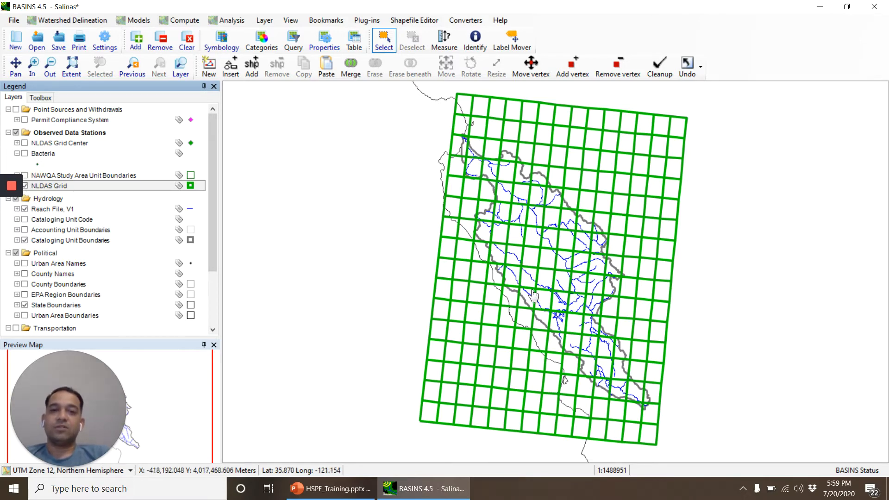
left_click(515, 244)
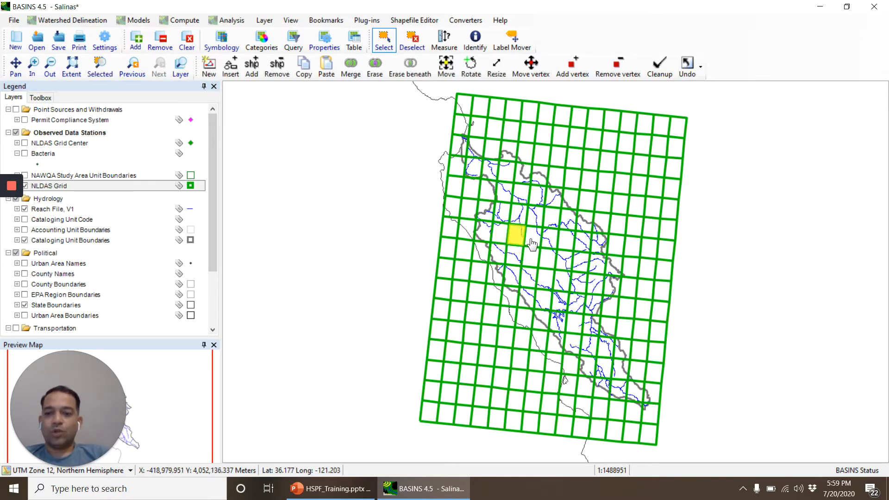
left_click(531, 240)
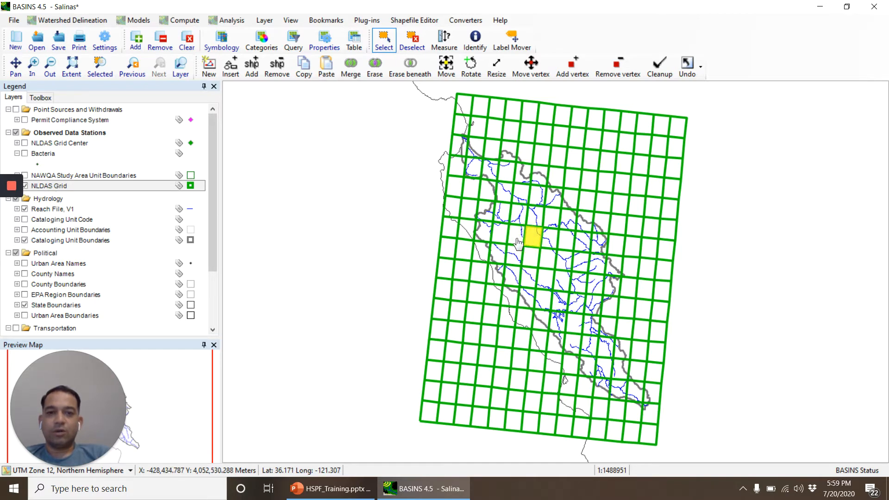
left_click(517, 240)
left_click(536, 240)
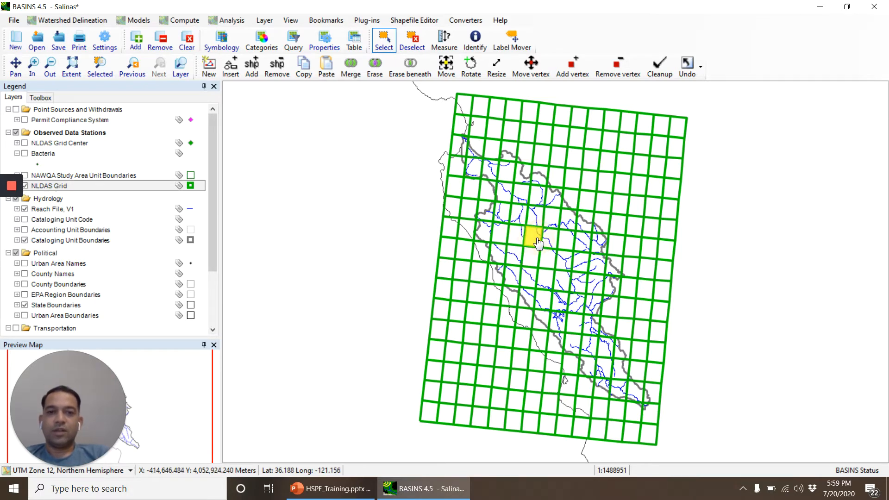
left_click(516, 241, "ctrl")
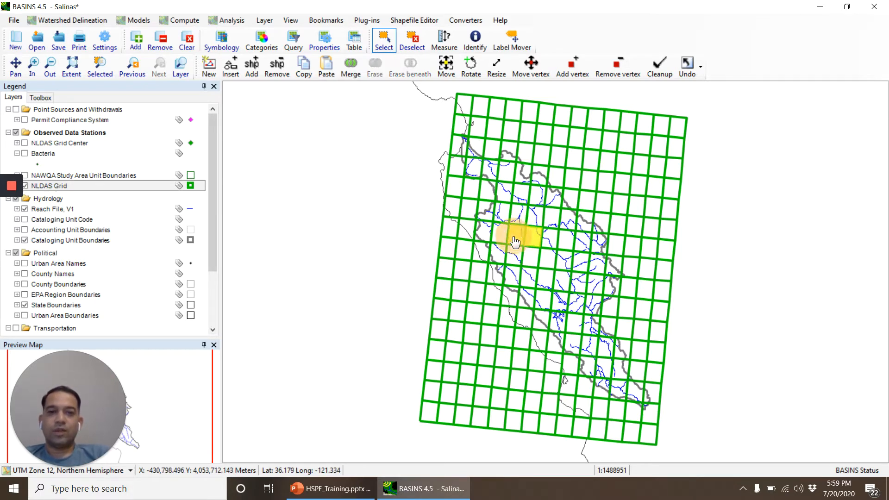
Add the two cells directly below to the NLDAS grid selection and request their hourly data with the project time zone at UTC minus 8
left_click(518, 262, "ctrl")
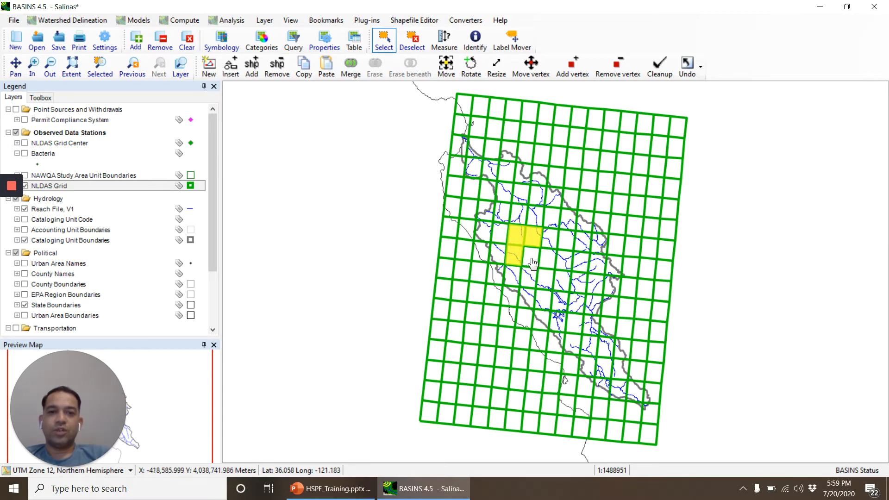
left_click(531, 262, "ctrl")
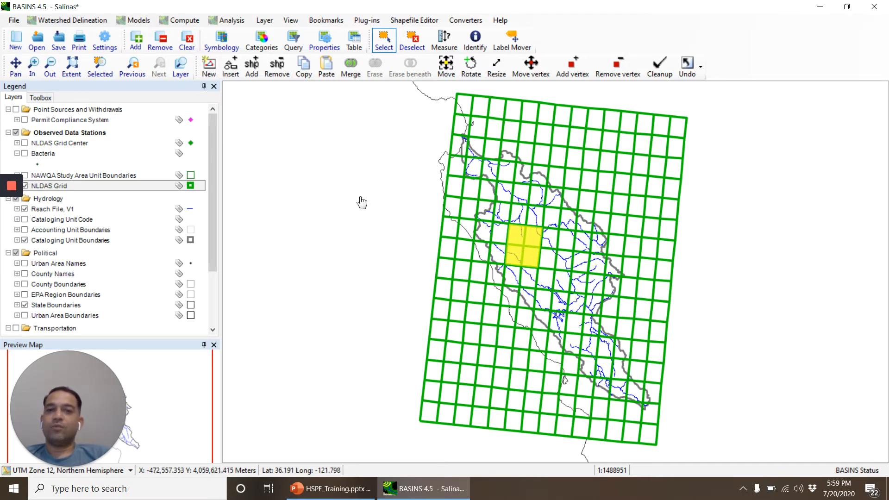
left_click(14, 20)
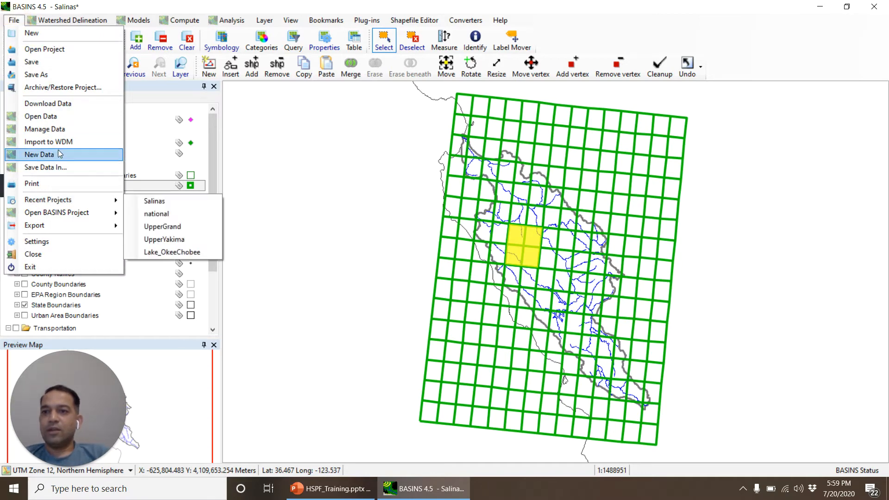
left_click(75, 103)
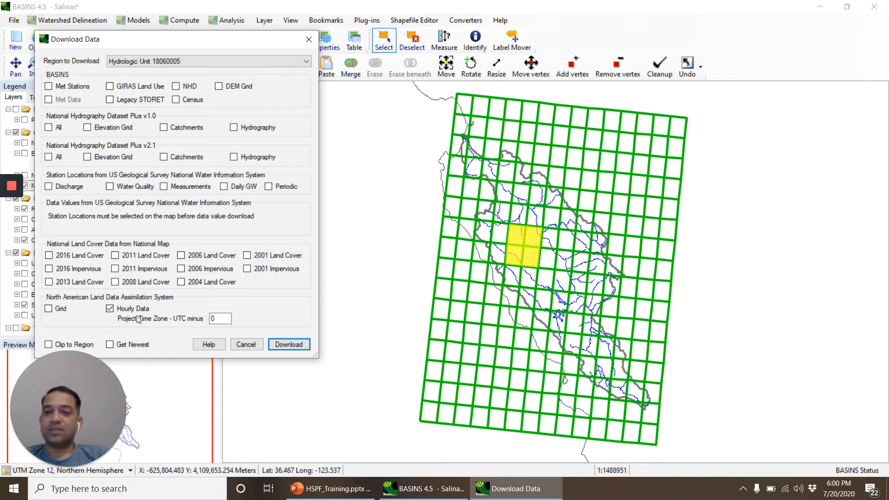
left_click(220, 316)
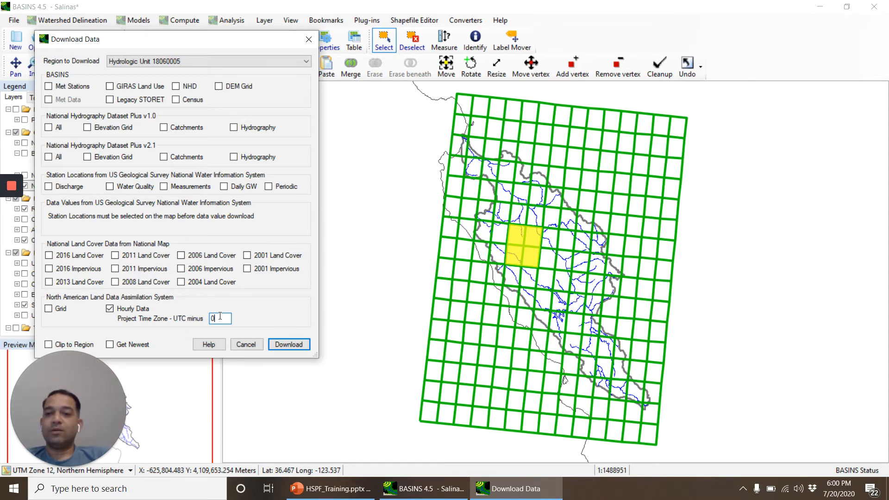
key("BackSpace")
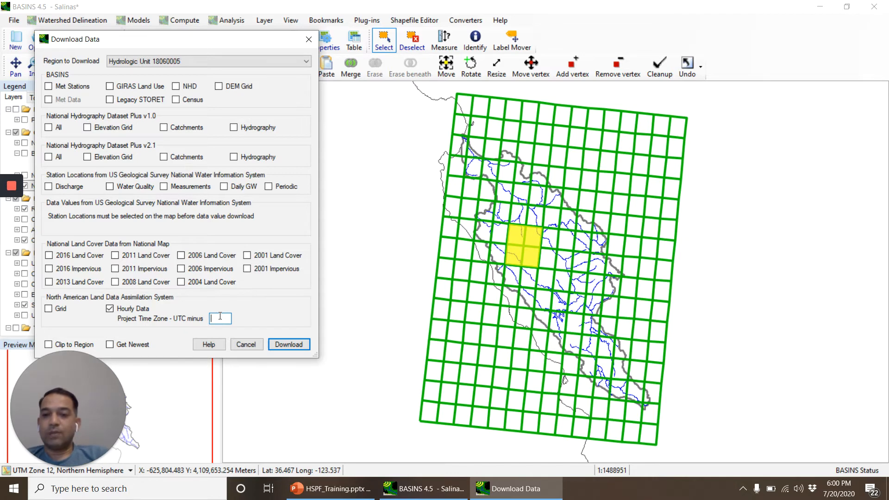
type("8")
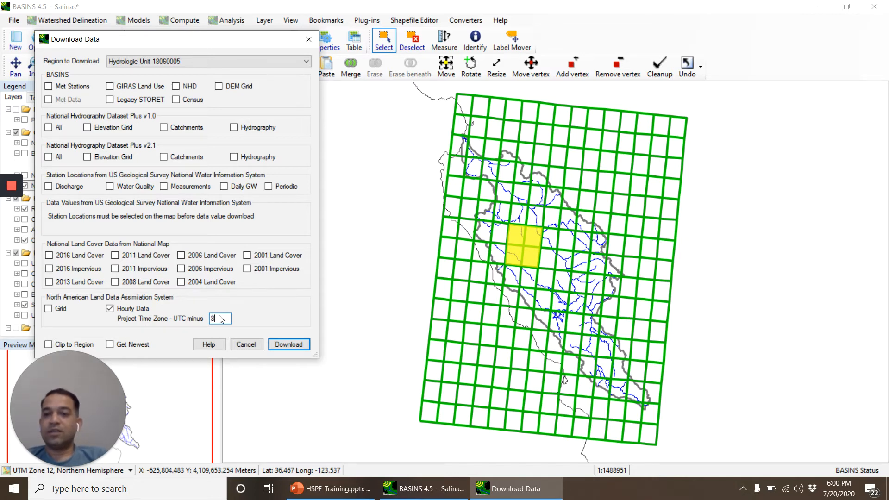
left_click(288, 345)
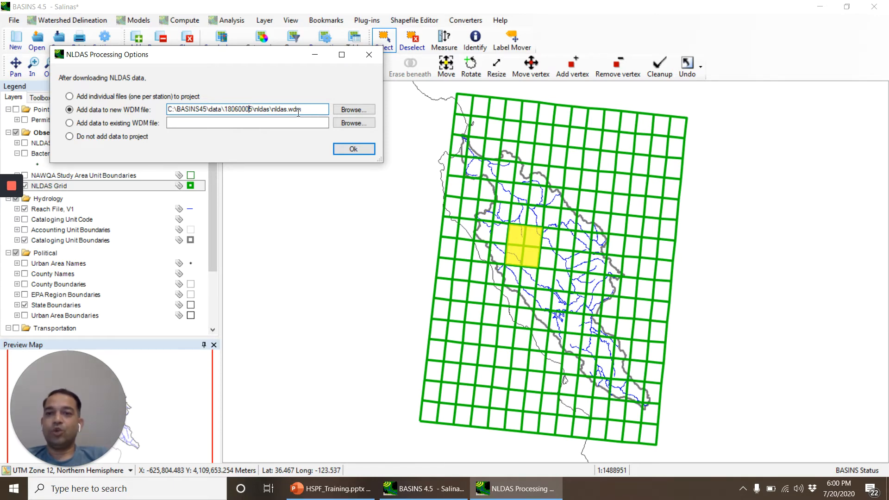
Save the downloaded NLDAS data to the new WDM file nldas.wdm in the project's nldas folder and dismiss the download notice
left_click(353, 150)
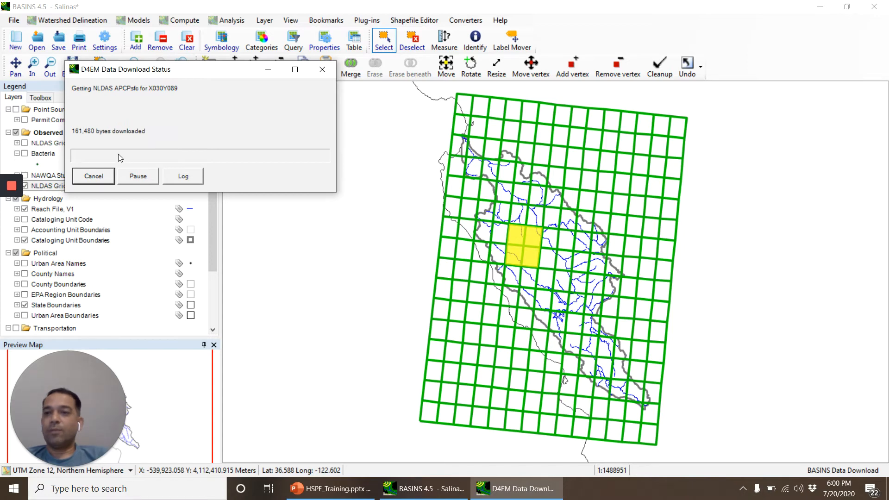
mouse_move(2, 194)
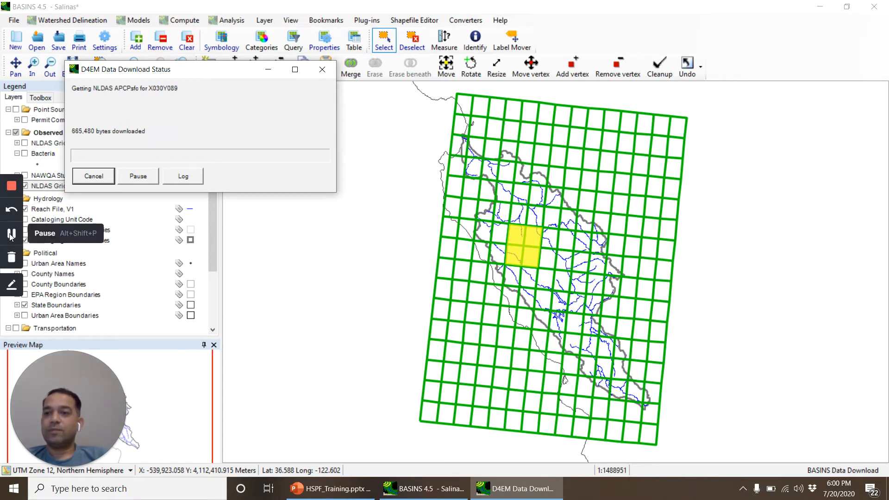
left_click(11, 236)
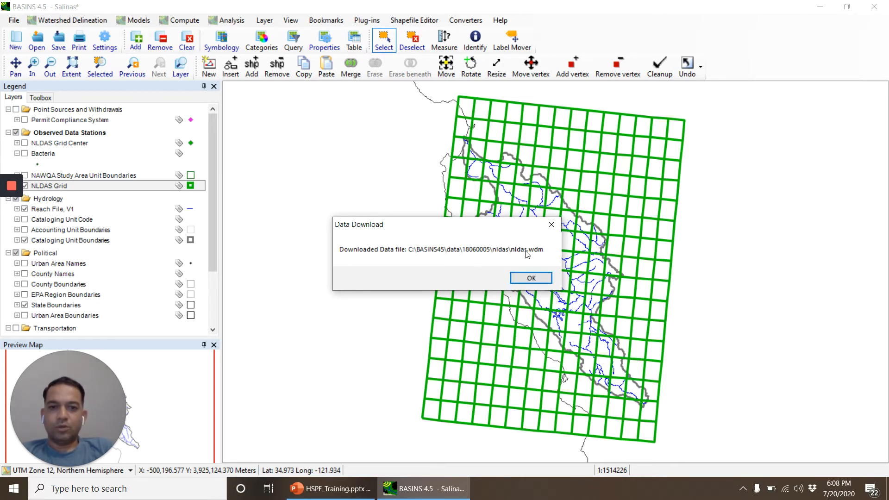
left_click(530, 278)
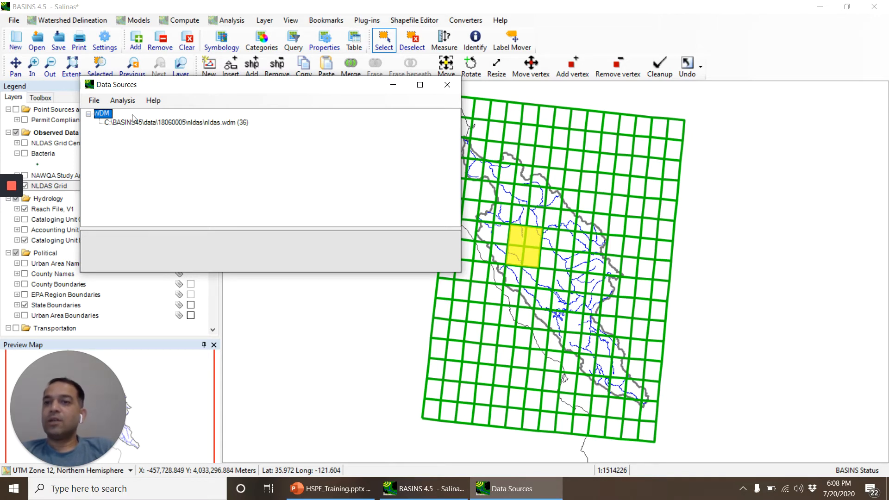
Start a List analysis of the nldas.wdm data source, choosing individual datasets instead of all of them
left_click(207, 123)
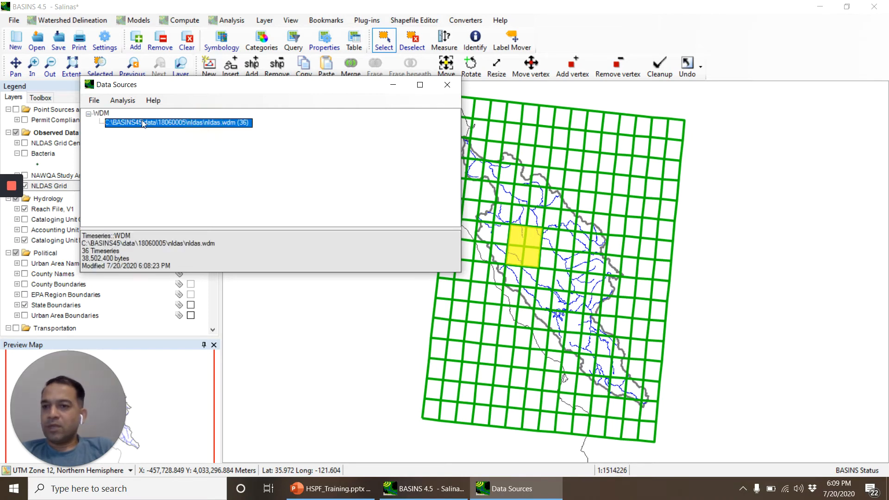
left_click(122, 106)
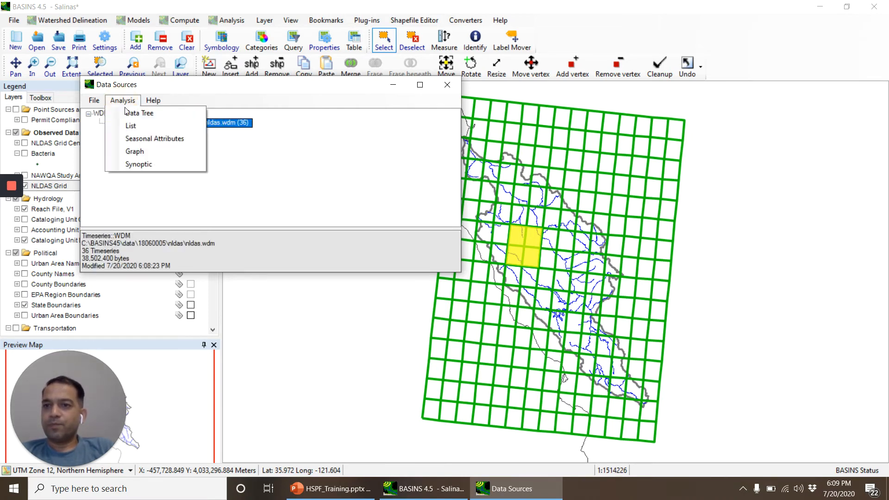
left_click(134, 126)
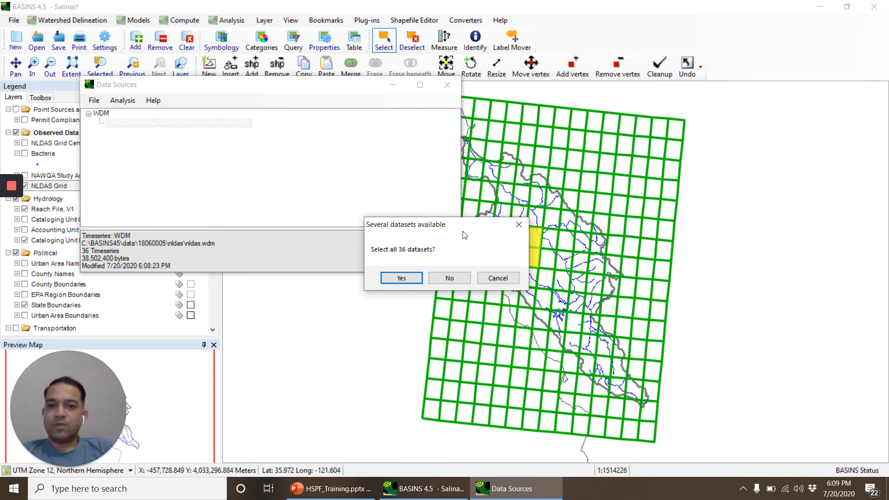
left_click(448, 278)
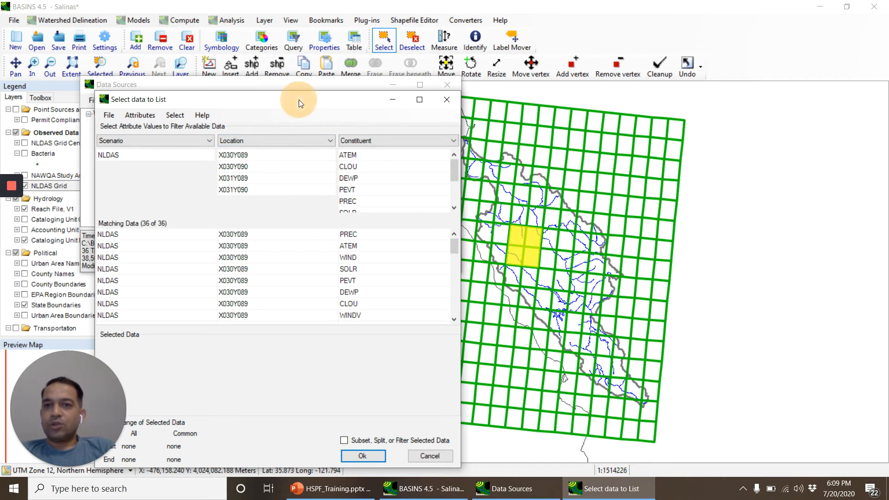
left_click_drag(299, 99, 338, 38)
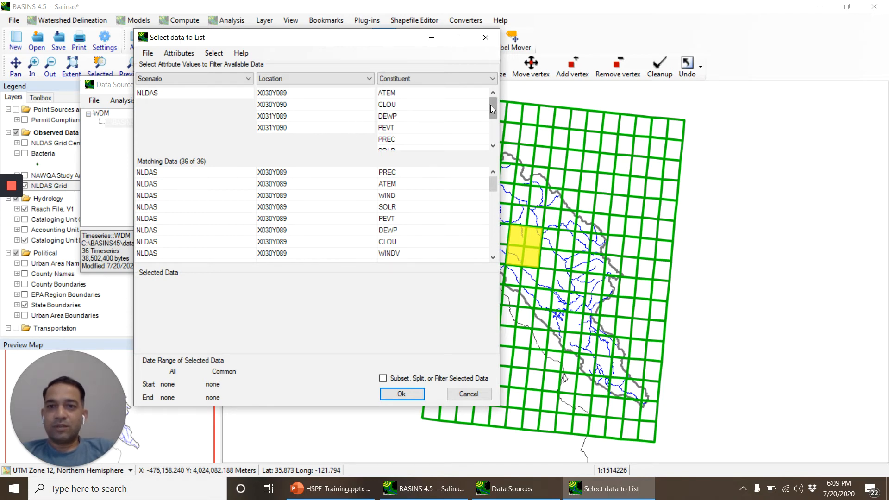
Filter the available data by the PREC constituent and select the datasets for X030Y089, X030Y090, X031Y089 and X031Y090
left_click_drag(490, 107, 496, 133)
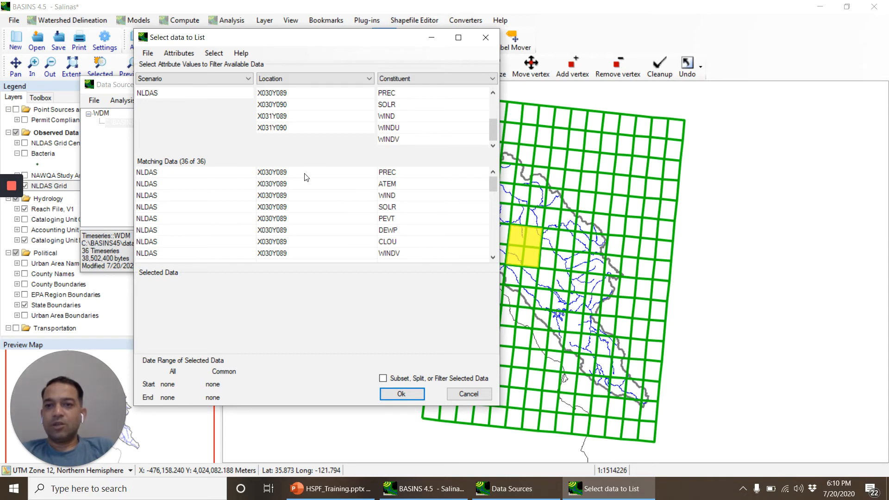
left_click(407, 94)
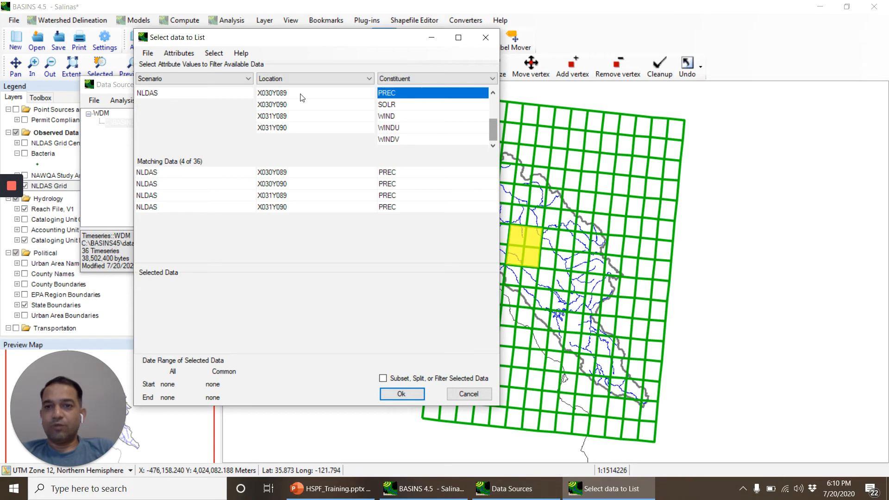
left_click(305, 172)
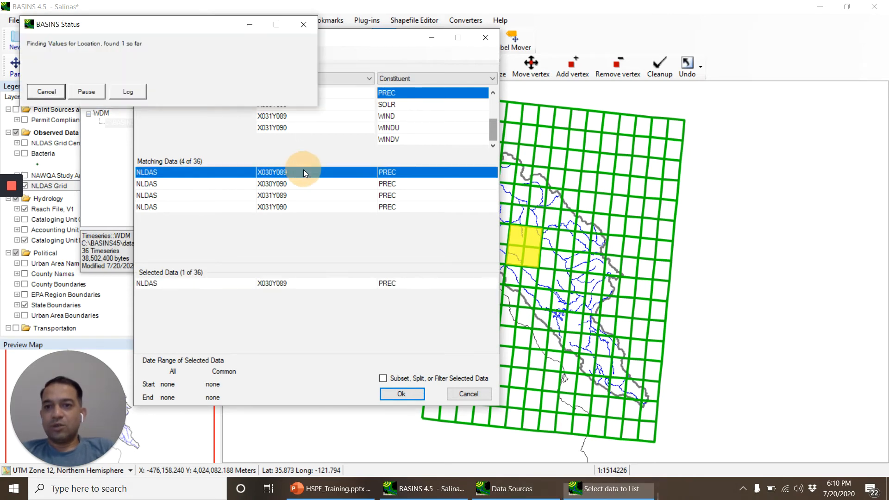
left_click(305, 184)
left_click(306, 195)
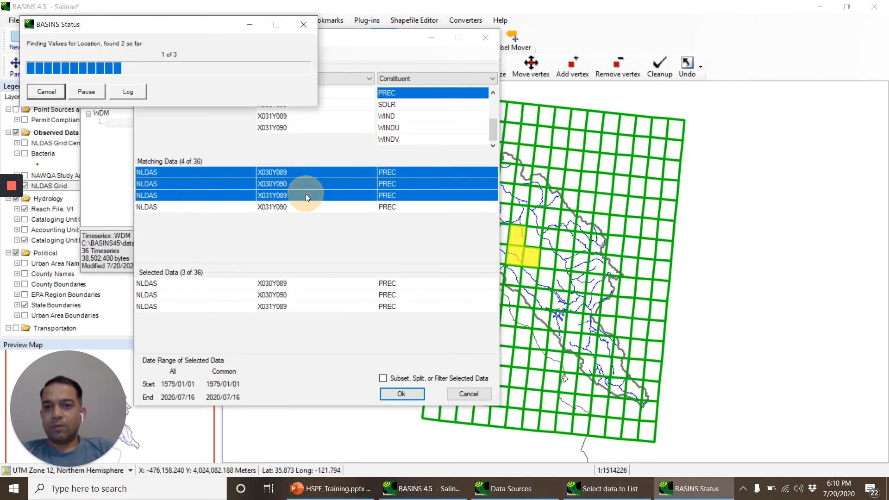
left_click(306, 207)
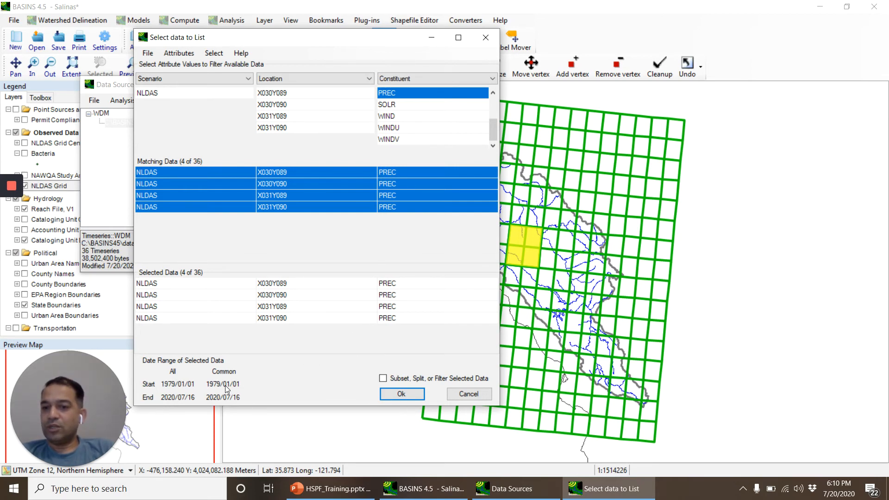
List the selected precipitation datasets through the subset and filter option, with the time step changed to 1 Year using Accumulate/Divide
left_click(383, 379)
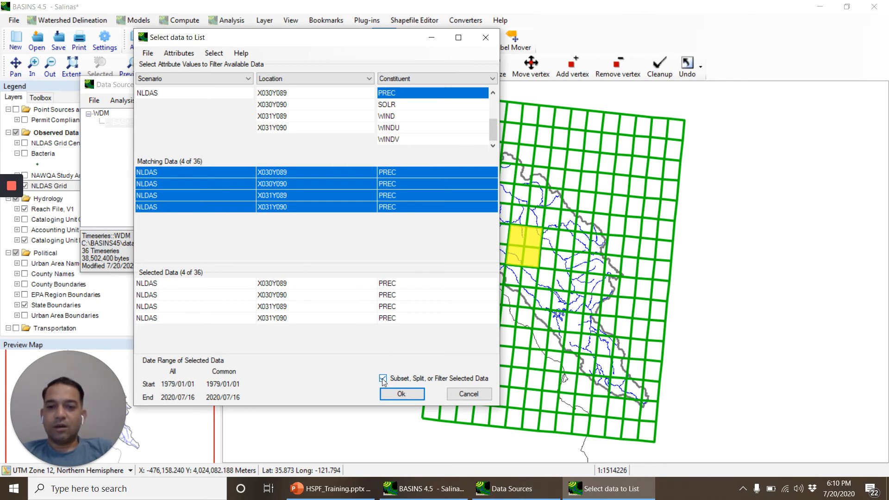
left_click(396, 393)
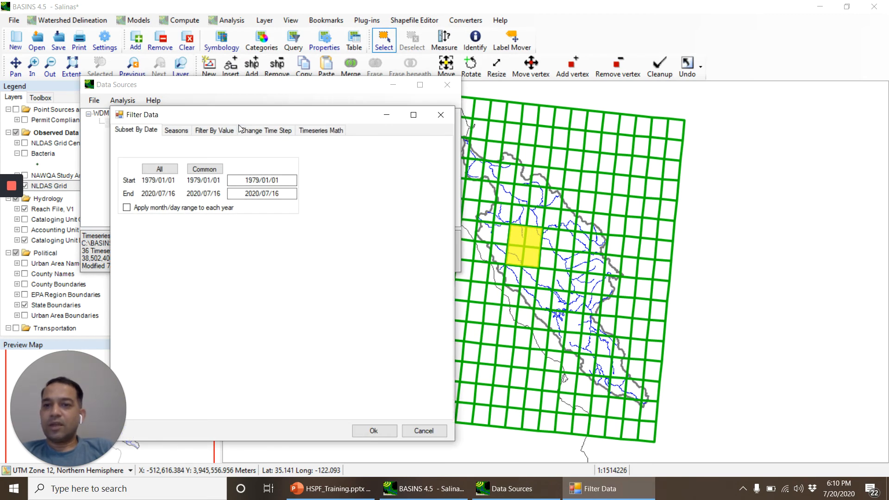
left_click(266, 131)
left_click(121, 145)
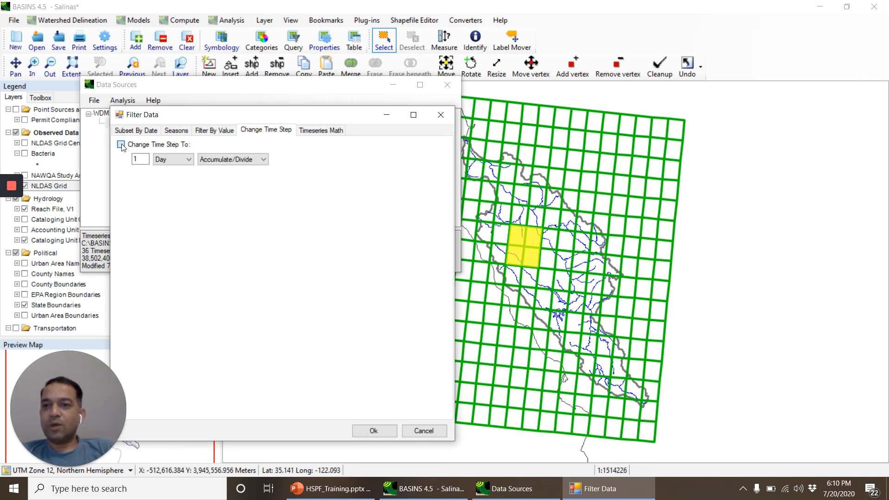
left_click(174, 159)
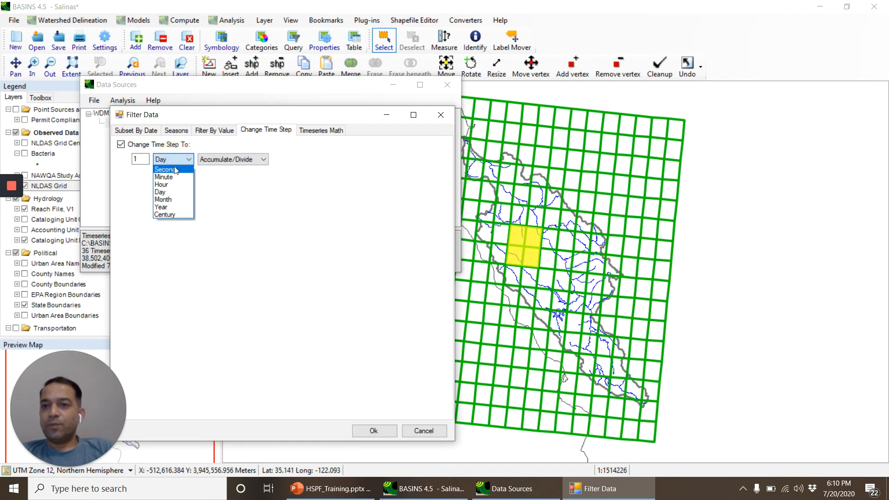
left_click(178, 207)
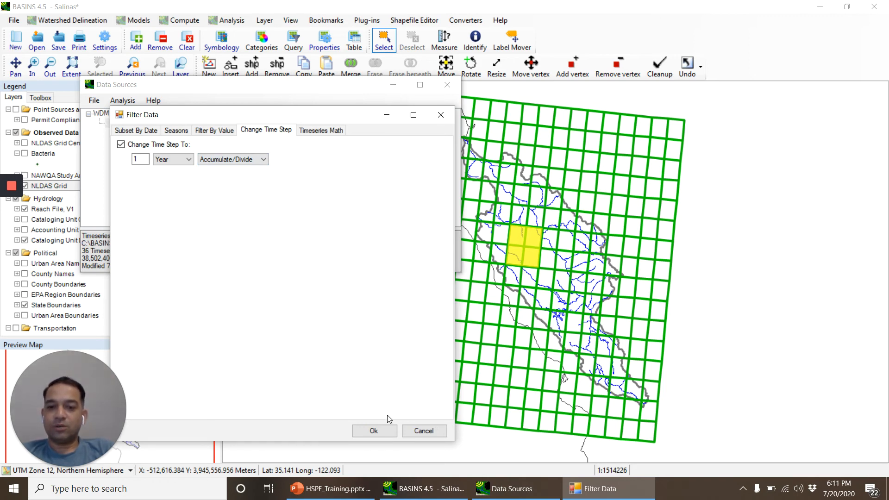
left_click(384, 432)
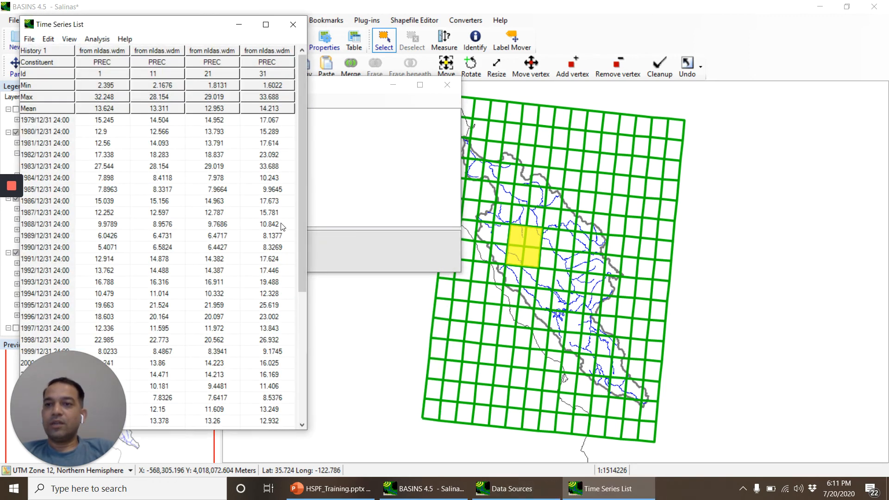
Generate a Time Series graph of the listed yearly precipitation for the four grid cells
left_click_drag(183, 17, 327, 9)
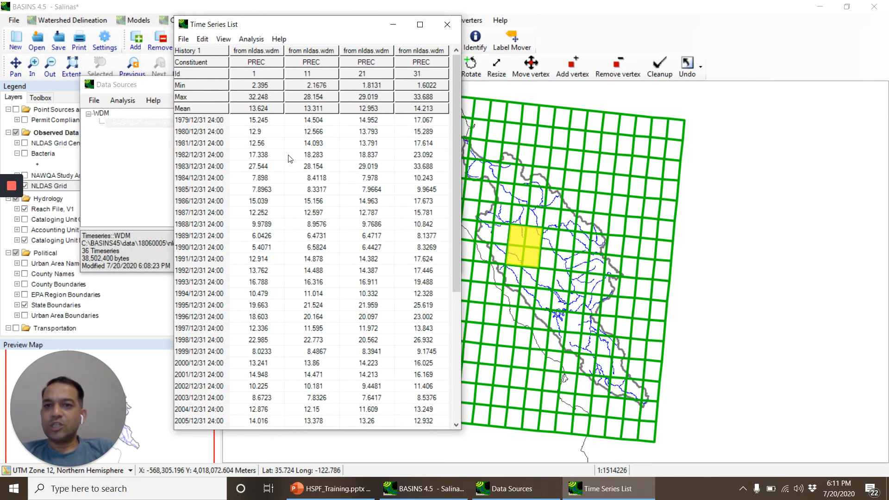
scroll(290, 159, "down", 5)
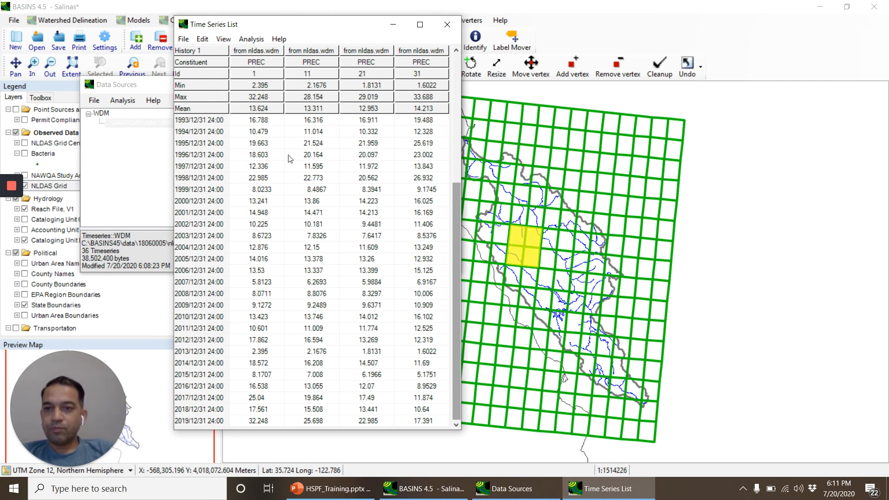
scroll(290, 159, "up", 5)
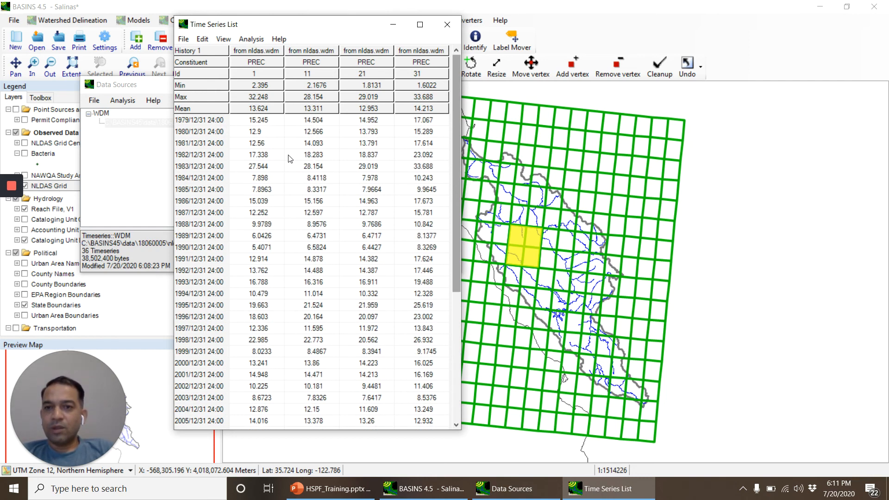
left_click(255, 39)
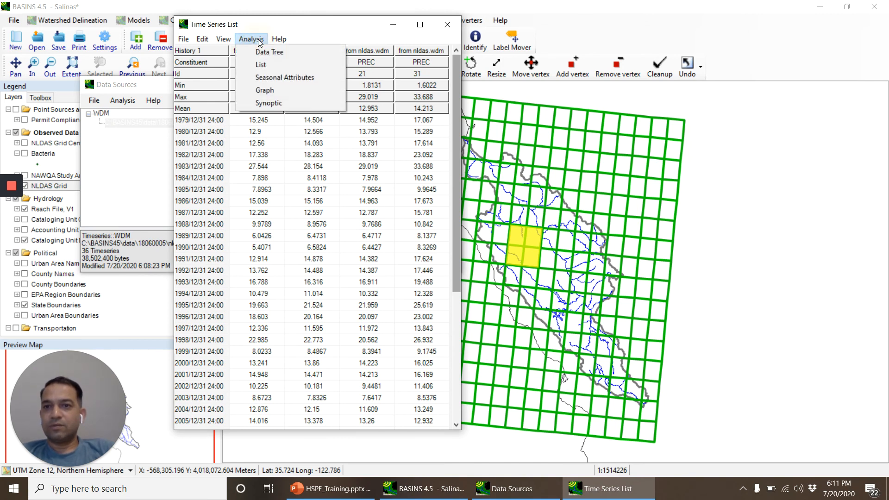
left_click(277, 90)
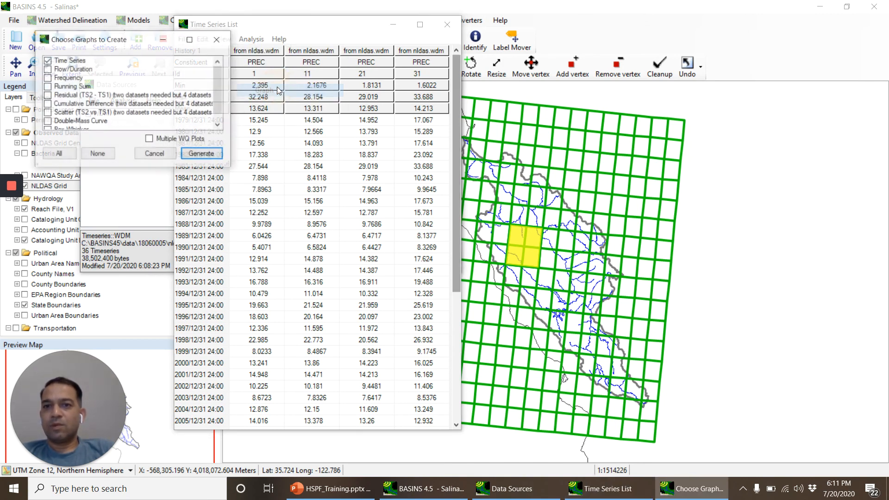
left_click(214, 153)
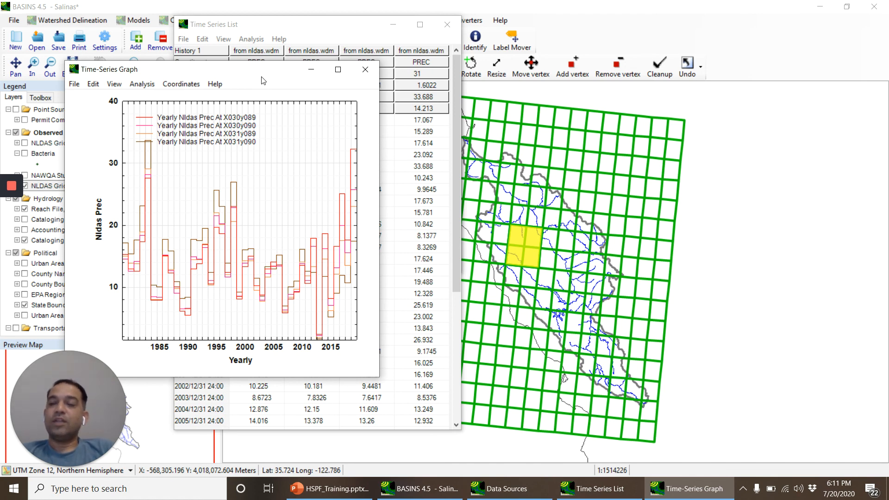
mouse_move(13, 188)
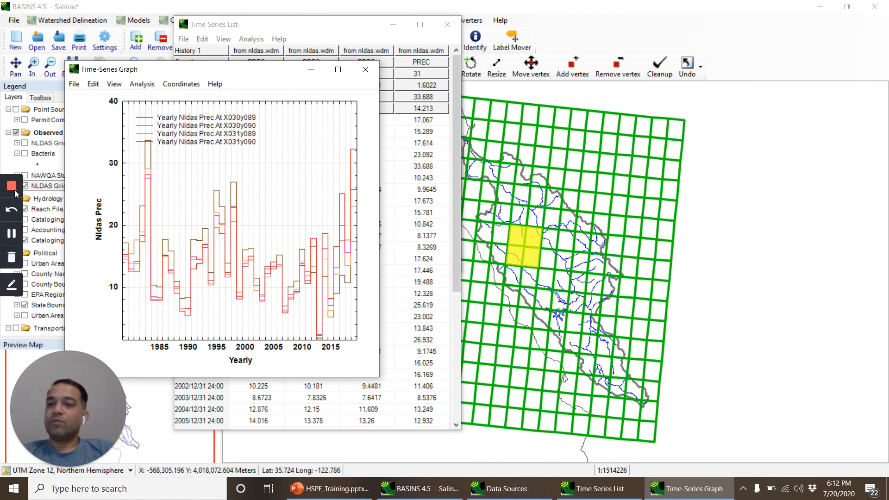